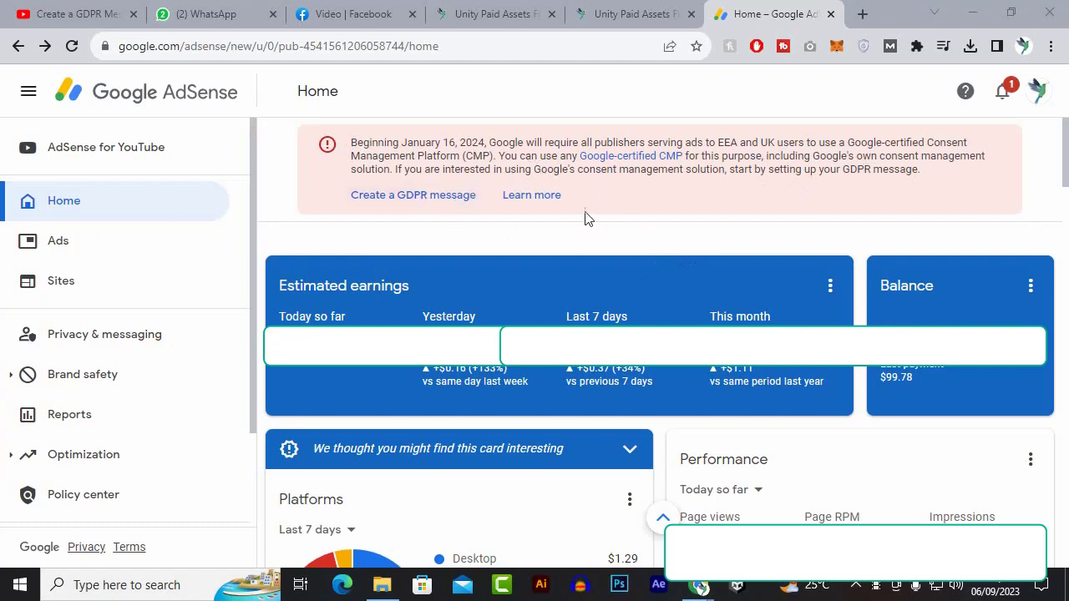
Start creating a GDPR message from the consent management notice on the AdSense home page.
left_click(394, 202)
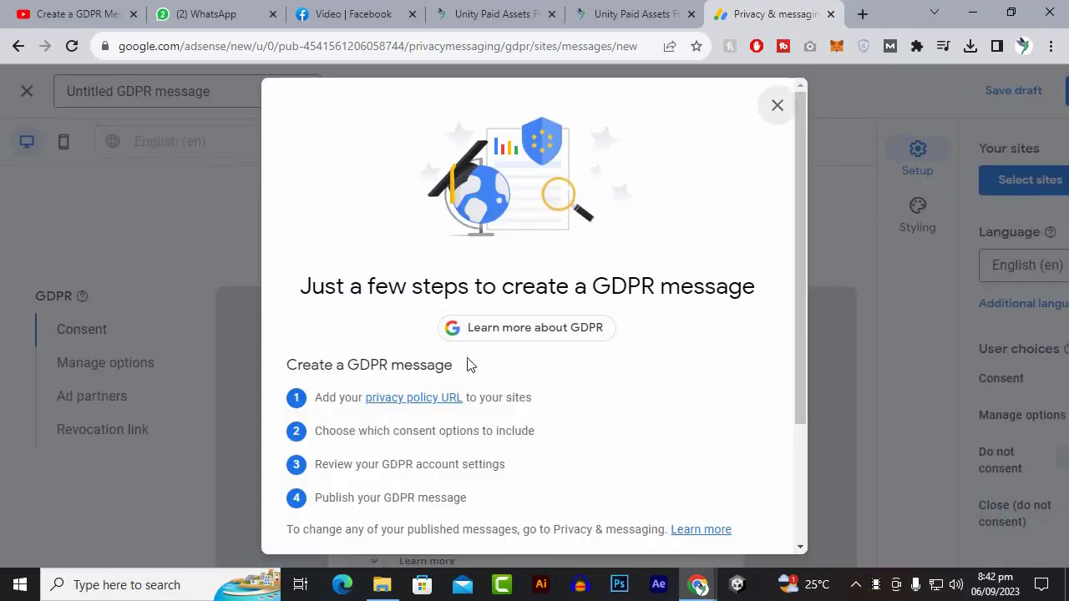
scroll(451, 364, "down", 2)
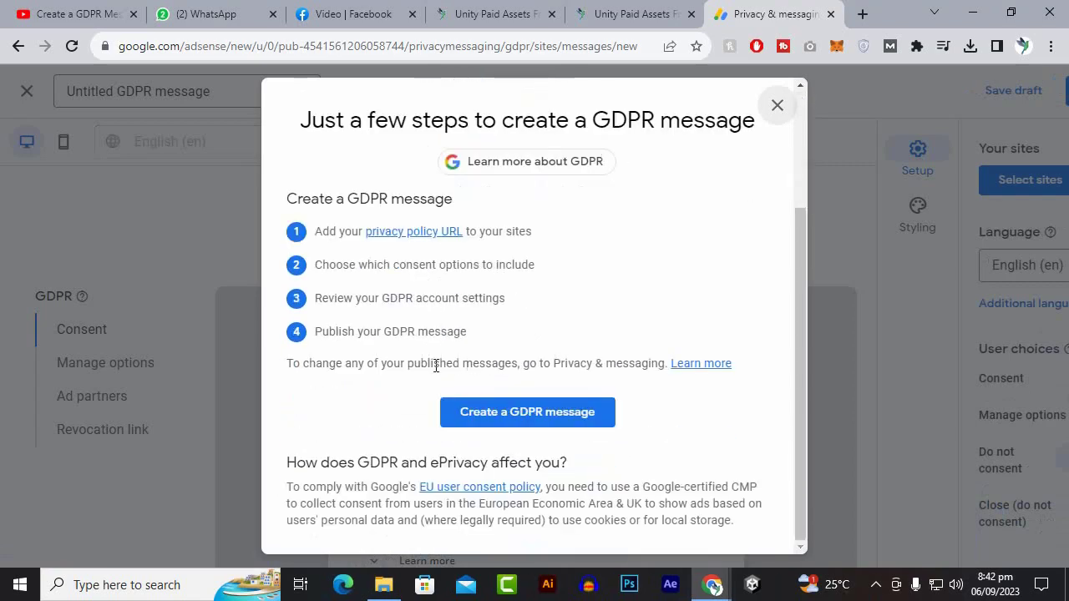
left_click(539, 421)
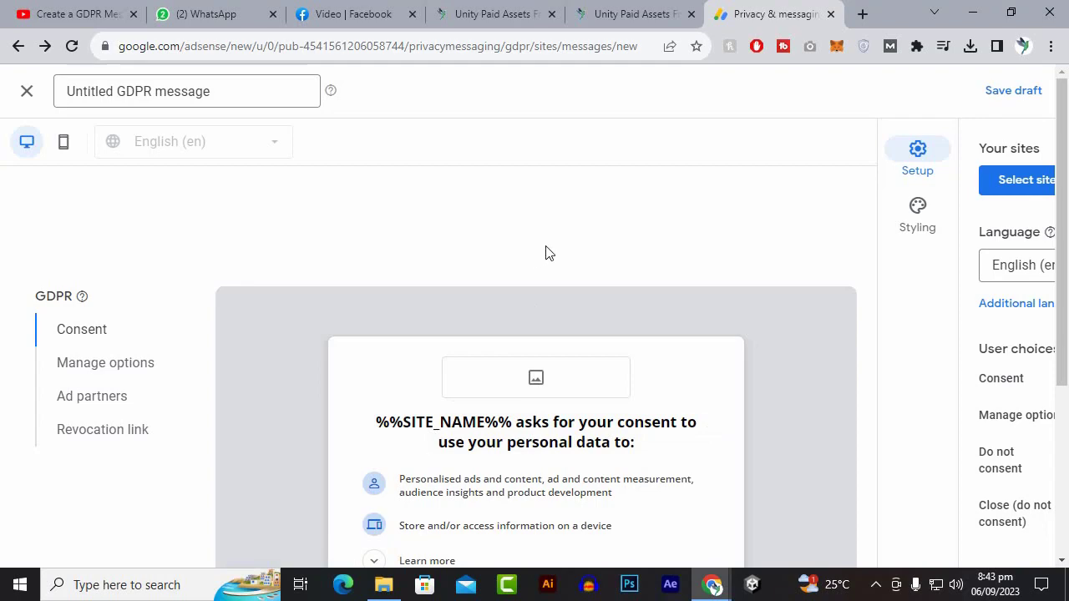
Reduce the page zoom by one level so the whole message setup area, including the publishing option, fits on screen.
scroll(543, 250, "down", 3)
scroll(547, 245, "up", 2)
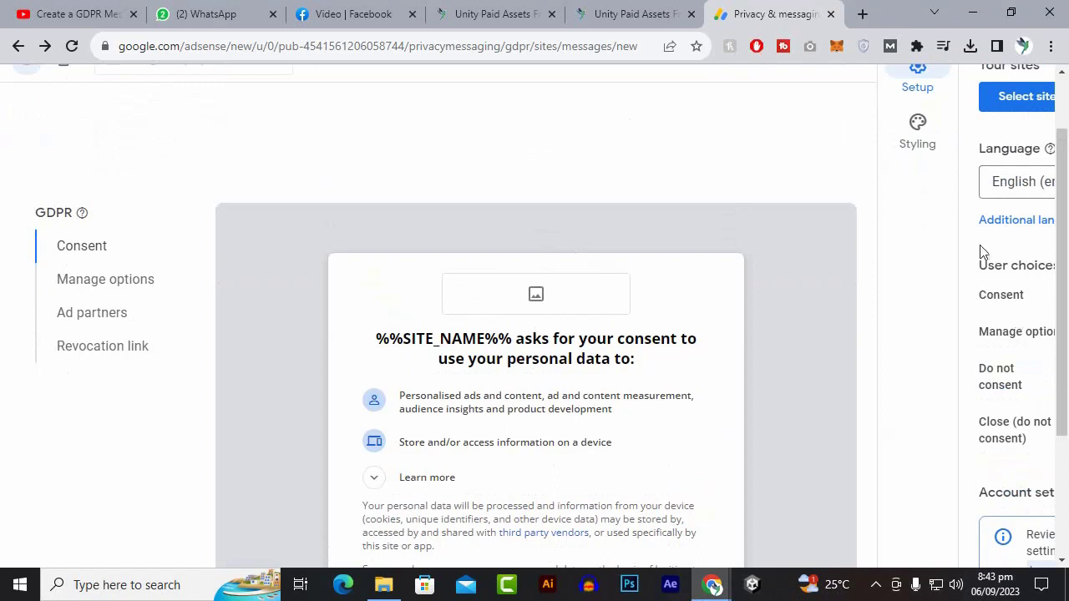
scroll(934, 170, "up", 1)
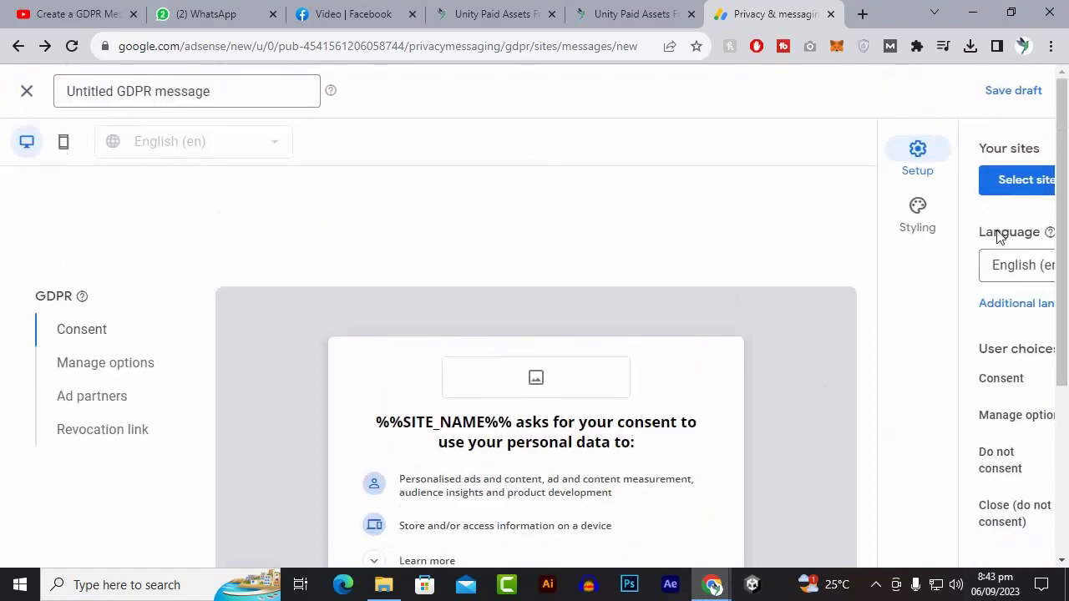
key("ctrl+minus")
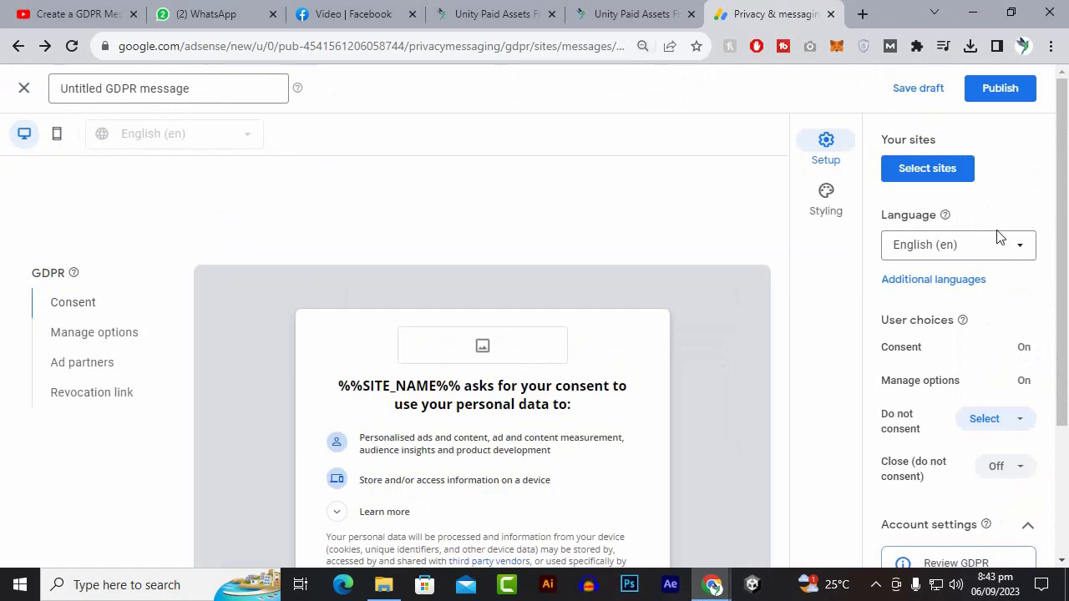
key("ctrl+minus")
key("ctrl+plus")
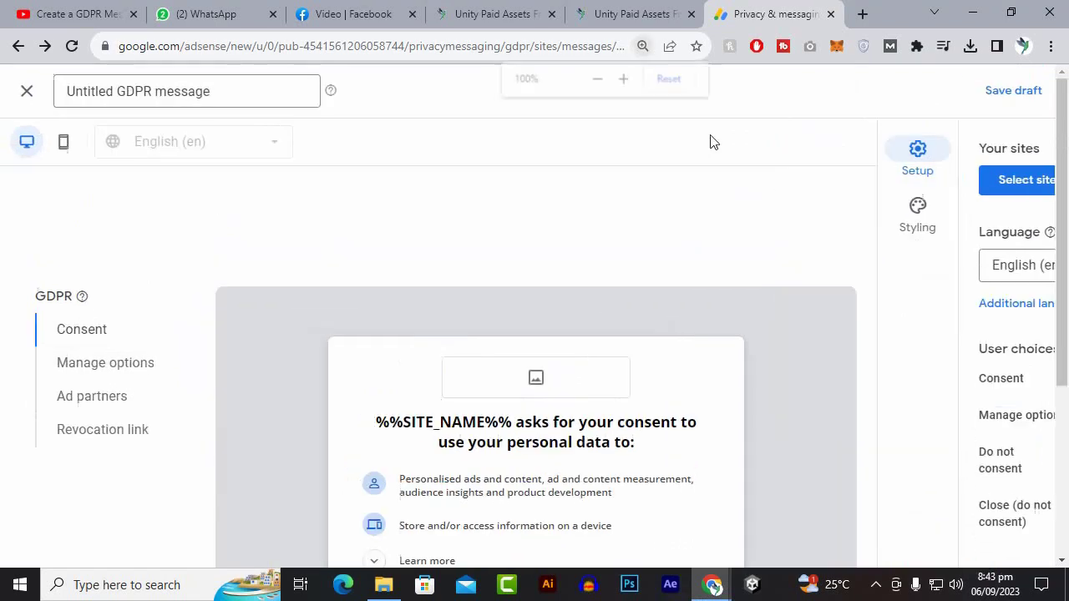
key("ctrl+minus")
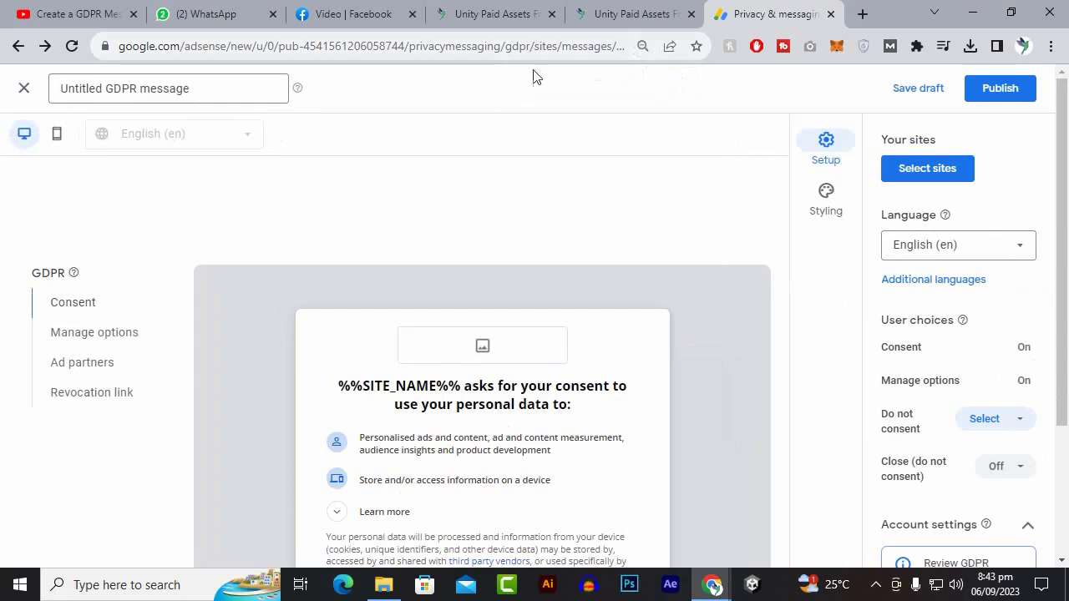
Examine the message preview, its consent and manage options pages, the site name placeholder in the headline, and the styling settings.
scroll(259, 546, "down", 3)
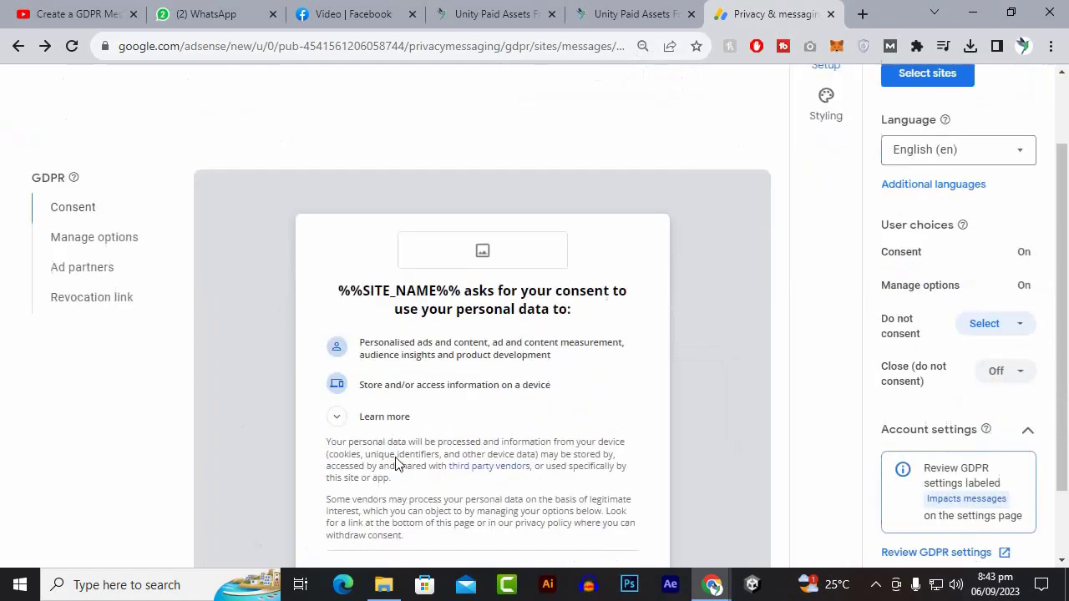
scroll(227, 552, "up", 3)
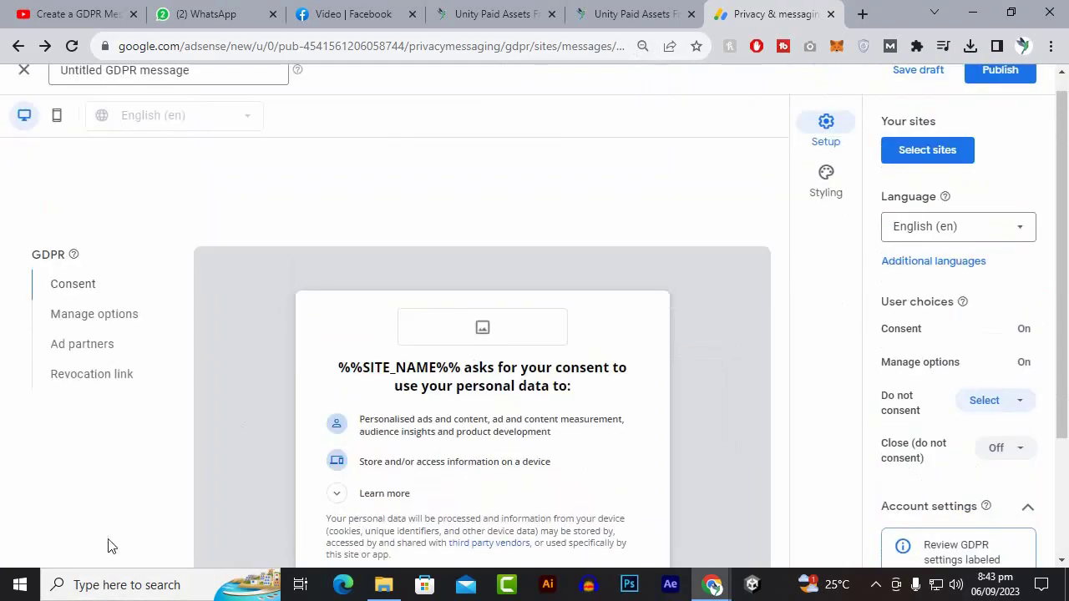
scroll(258, 417, "down", 2)
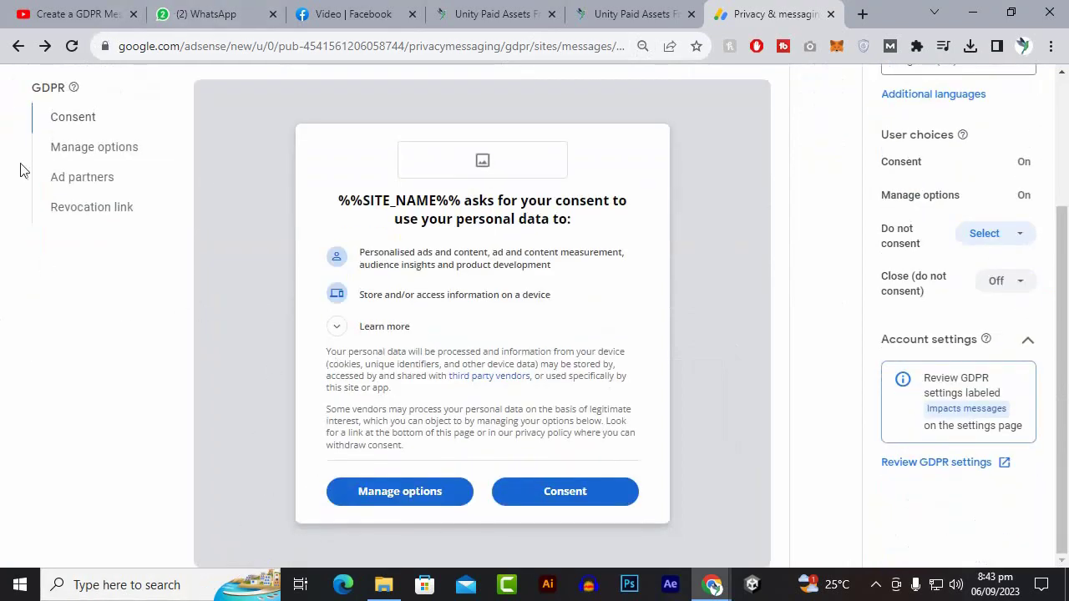
left_click(113, 185)
left_click(88, 147)
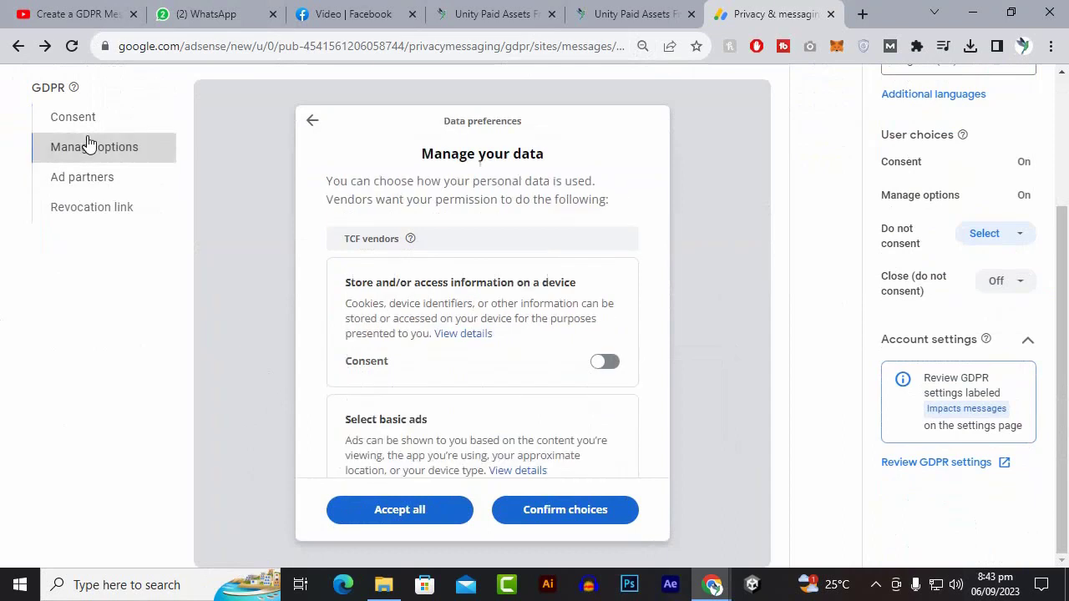
left_click(84, 123)
left_click(503, 220)
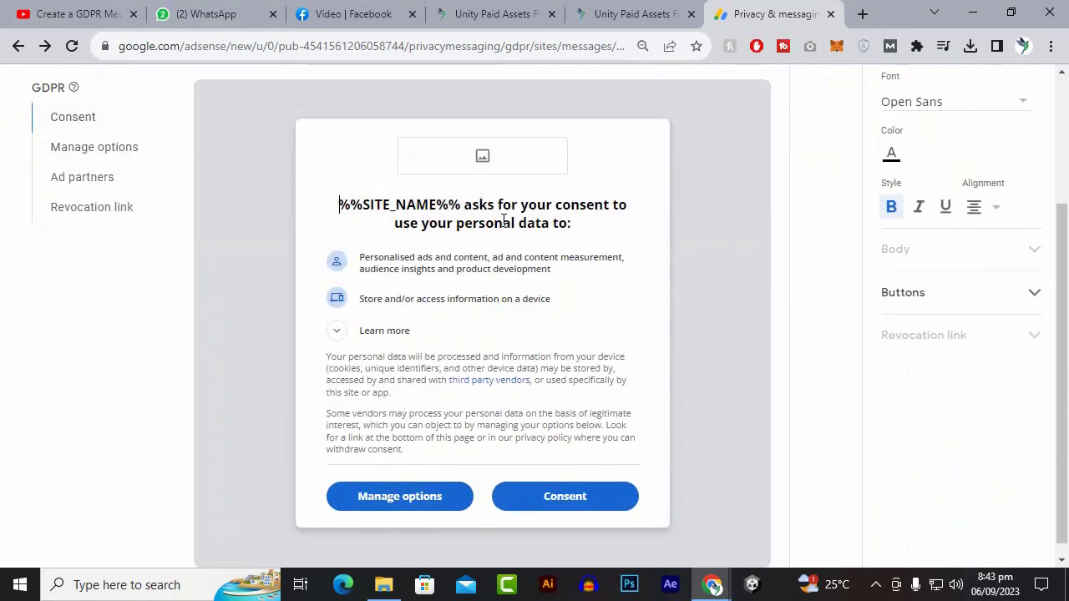
left_click_drag(460, 204, 395, 201)
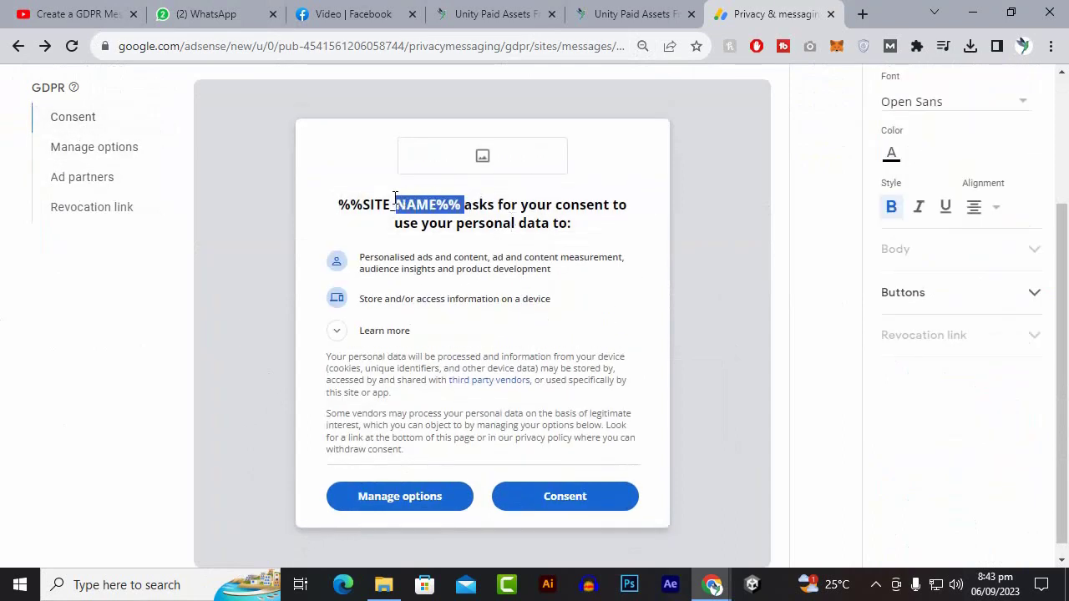
left_click(235, 212)
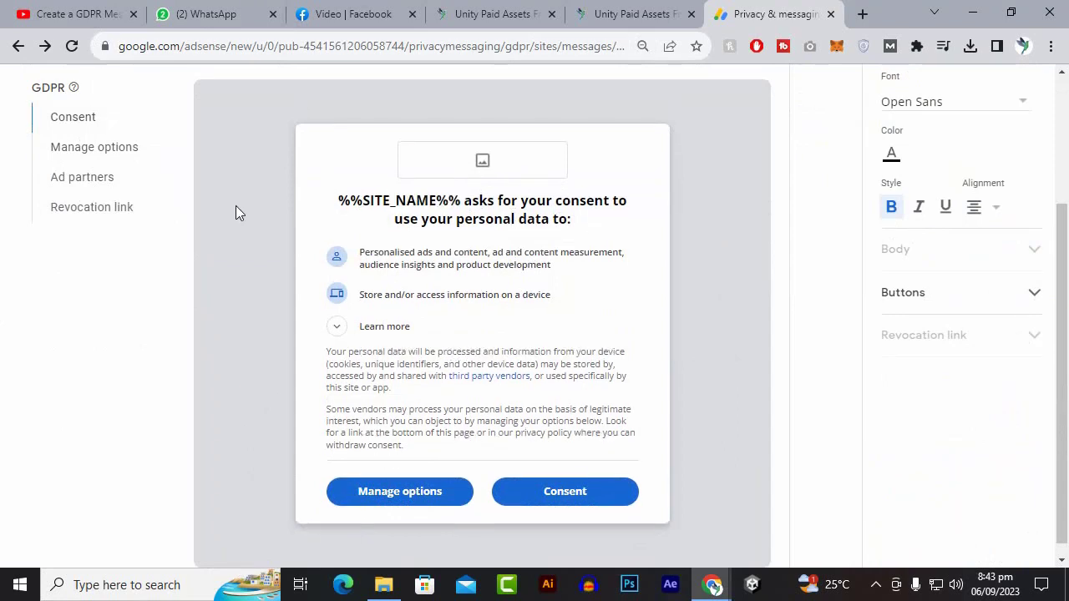
scroll(1035, 359, "up", 2)
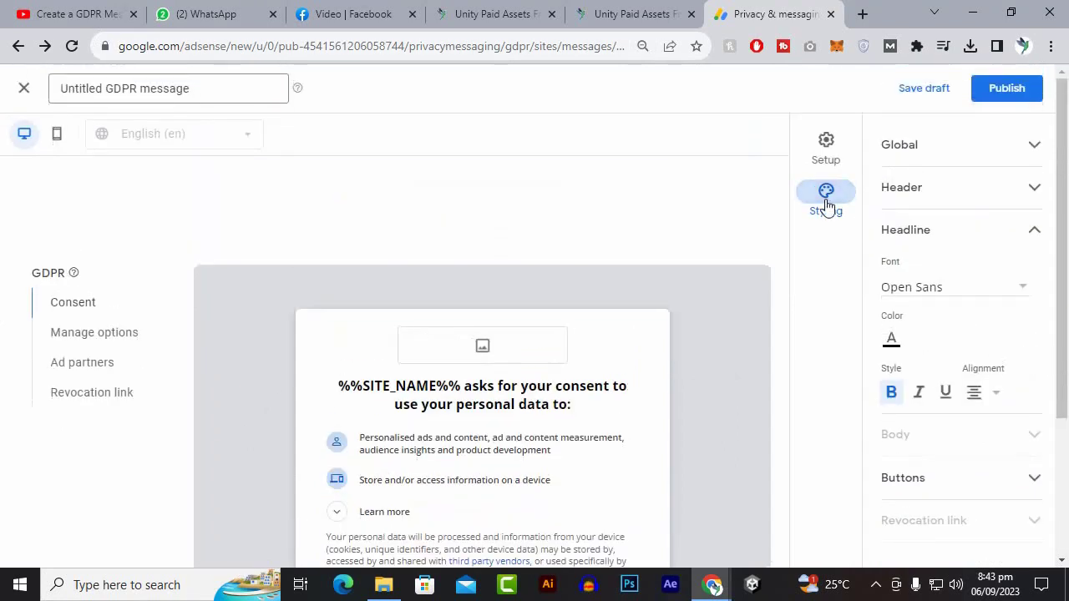
scroll(401, 538, "down", 2)
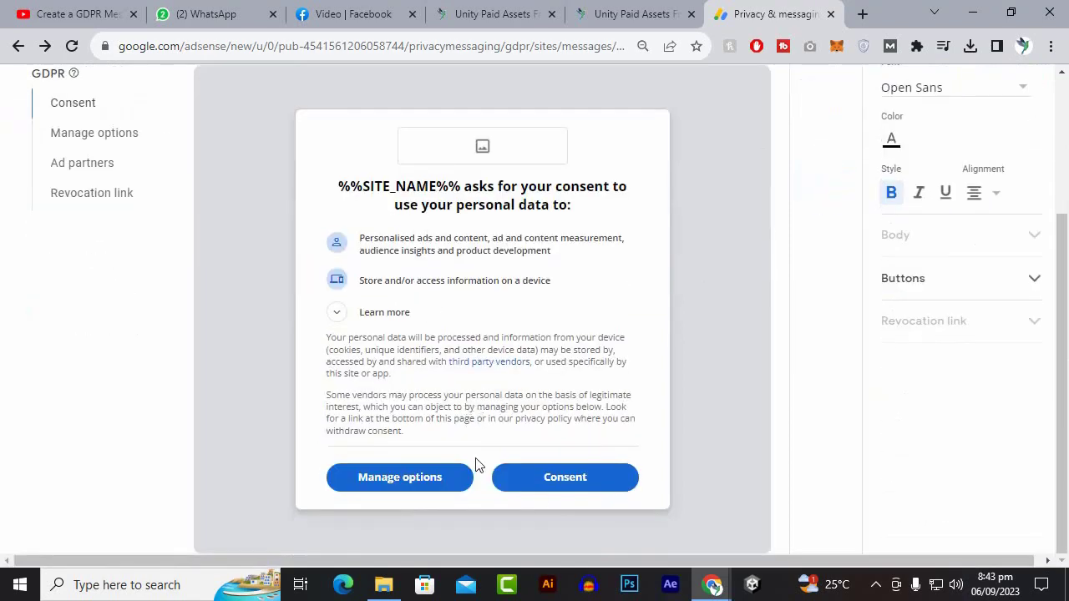
scroll(477, 466, "up", 2)
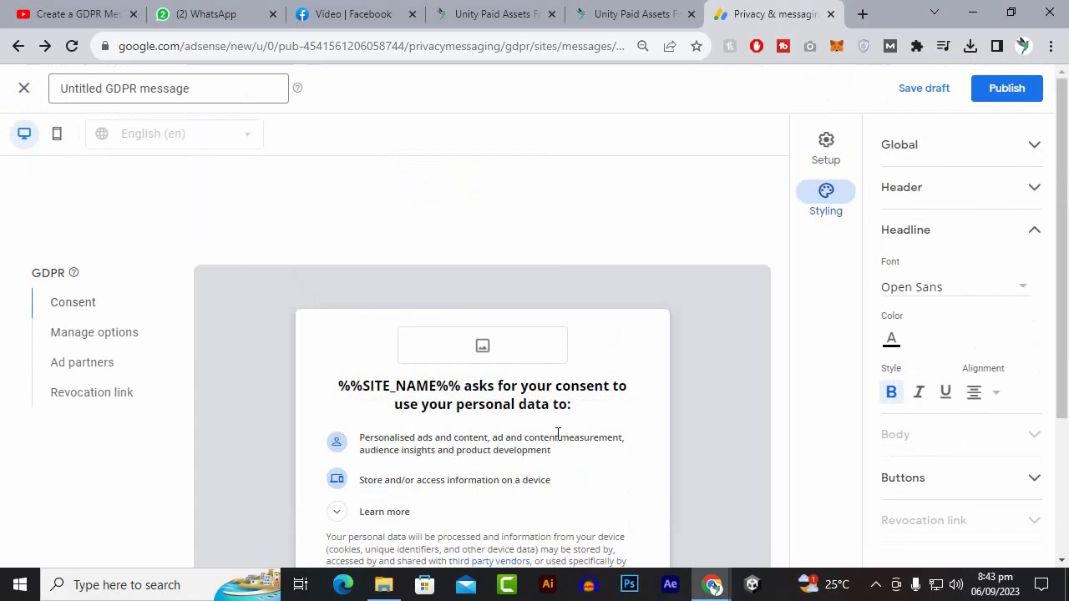
Open the site selection in the message setup and select incern.org as the site for the message.
left_click(829, 145)
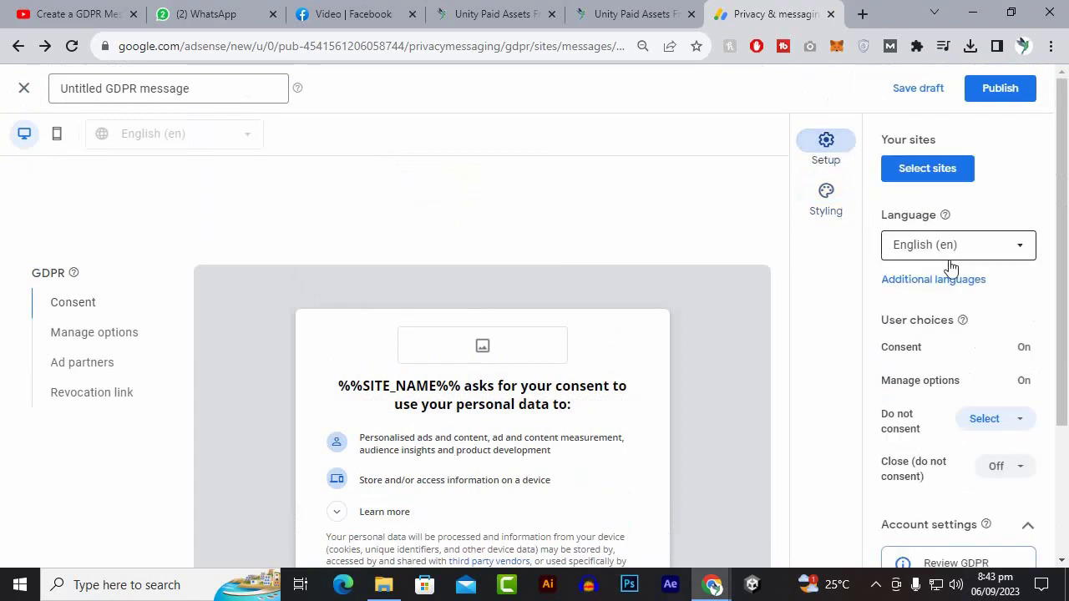
left_click(952, 174)
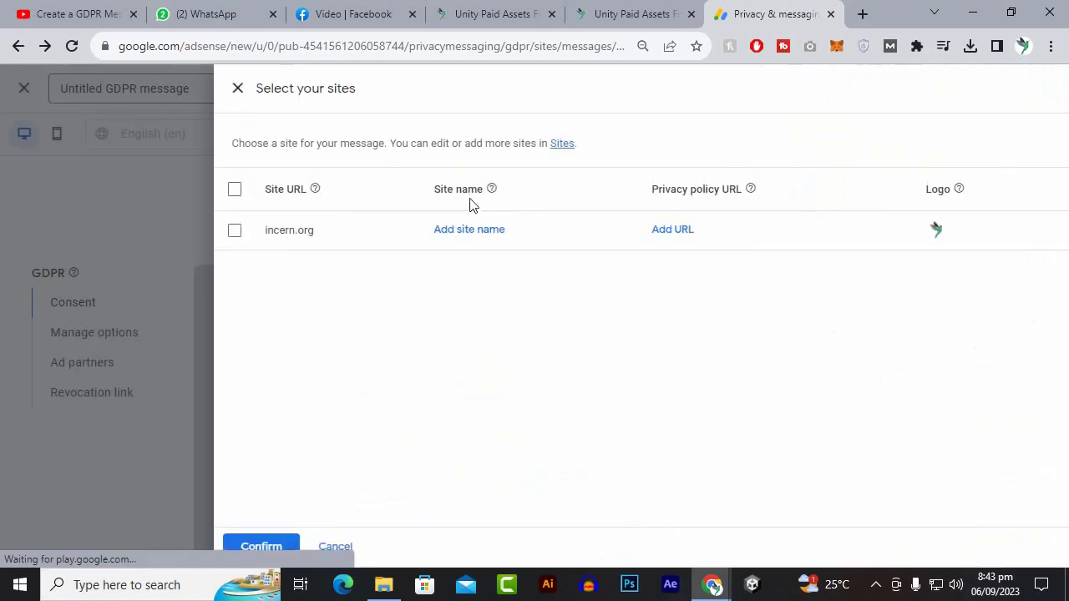
left_click(235, 232)
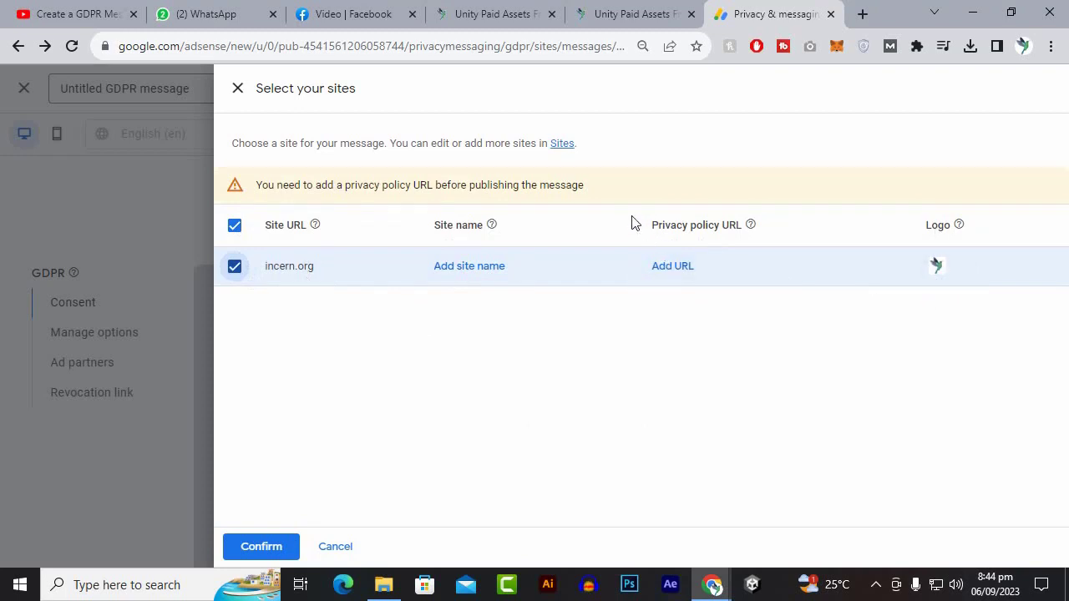
Switch to the incern.org website, open its Privacy Policy page from the footer and copy the page's URL.
left_click(630, 14)
scroll(1065, 183, "down", 5)
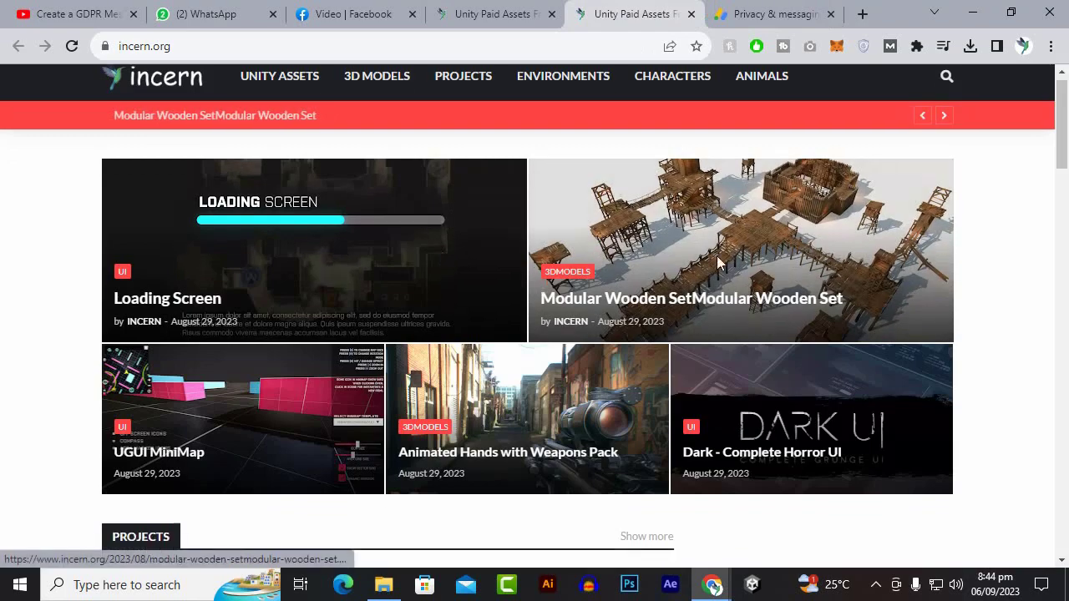
scroll(1061, 175, "down", 10)
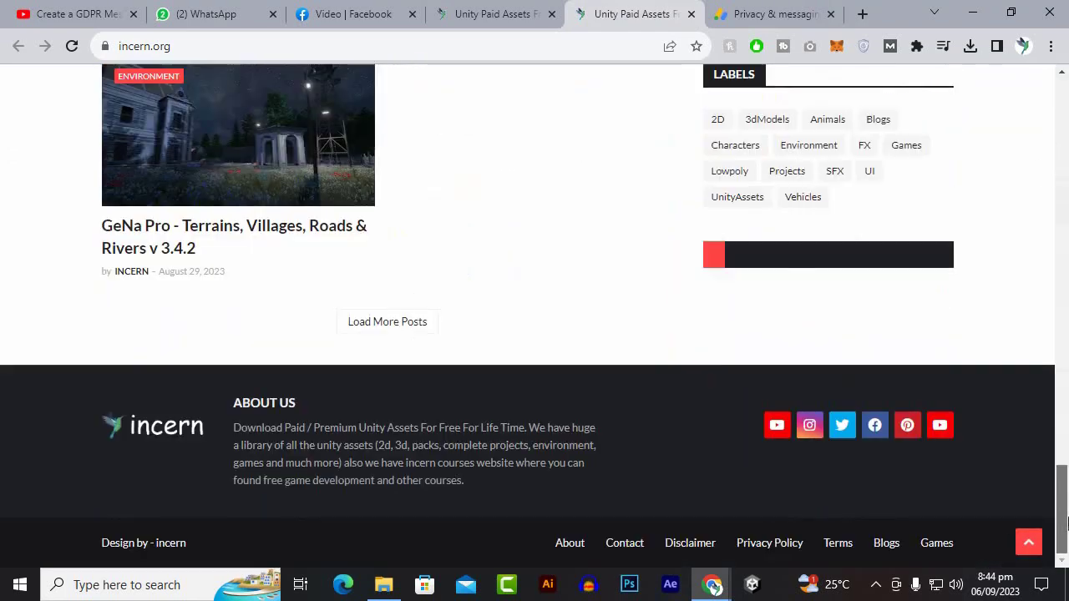
left_click(768, 544)
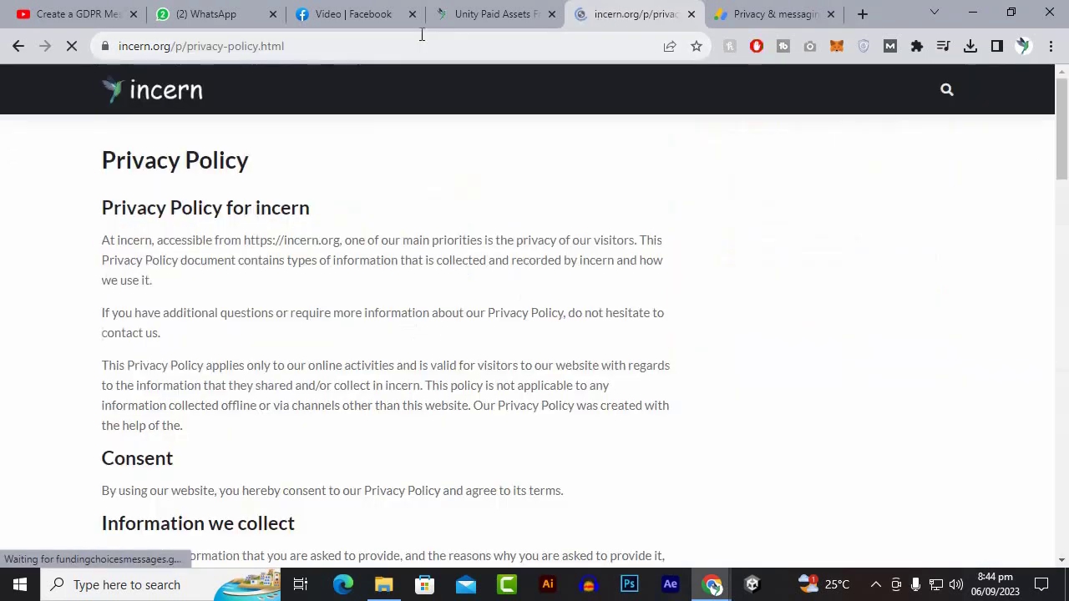
left_click(418, 35)
right_click(418, 38)
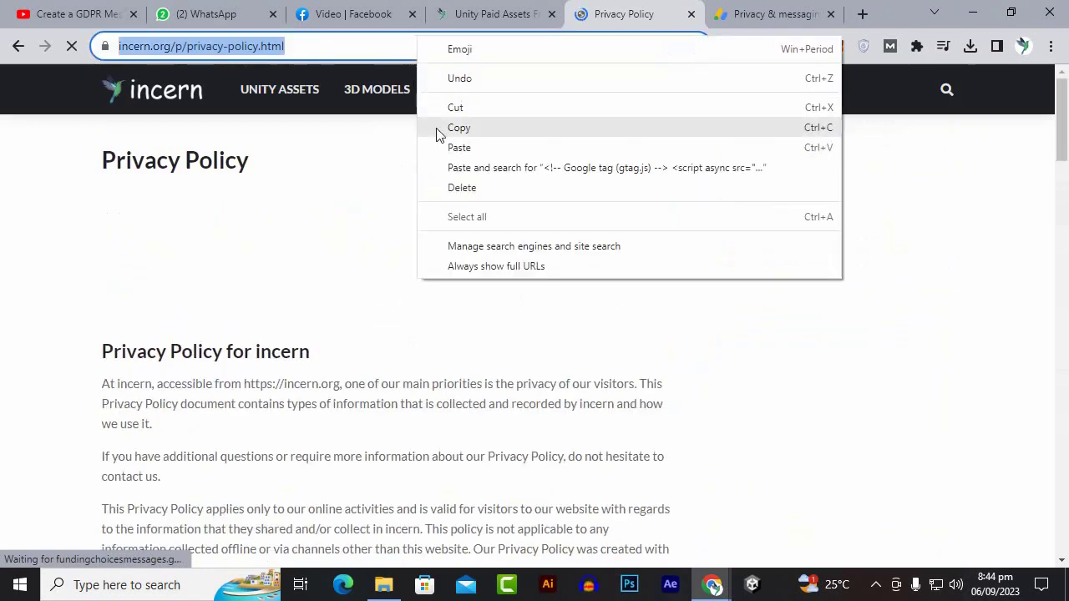
left_click(458, 129)
left_click(767, 12)
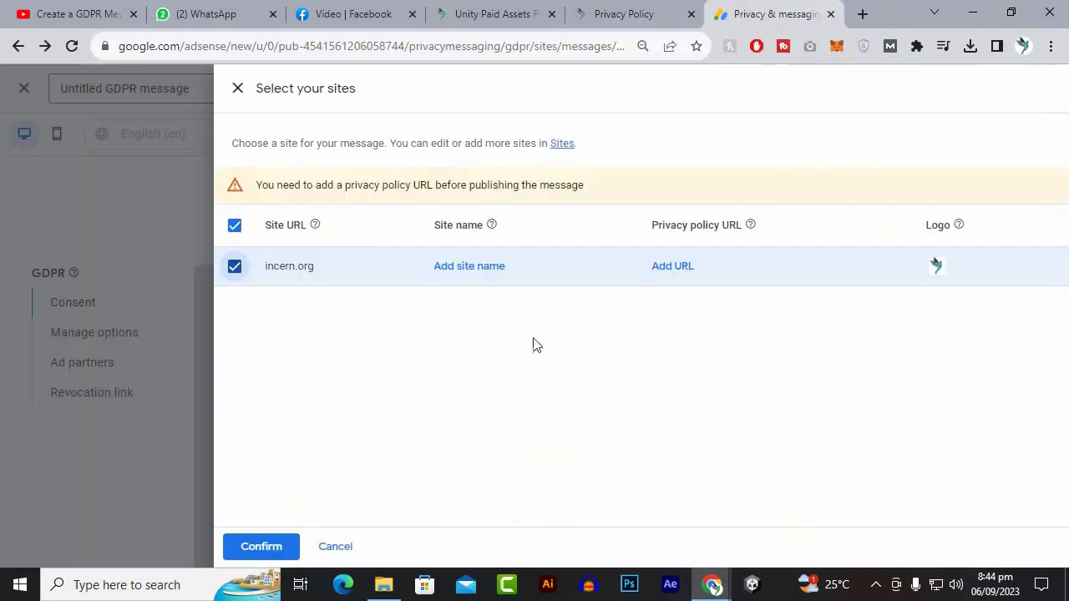
left_click(676, 268)
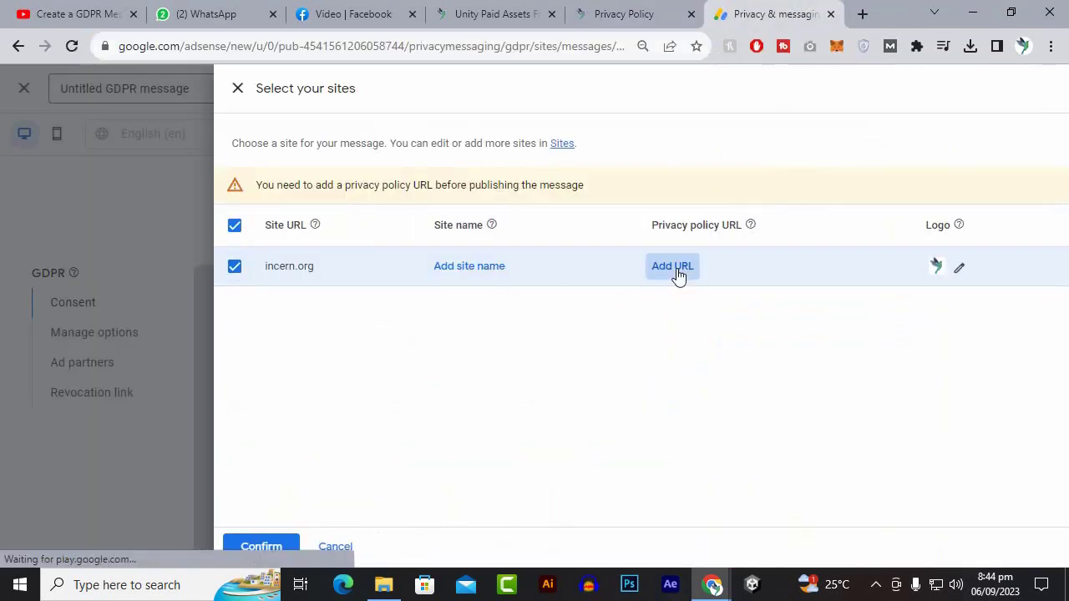
right_click(709, 288)
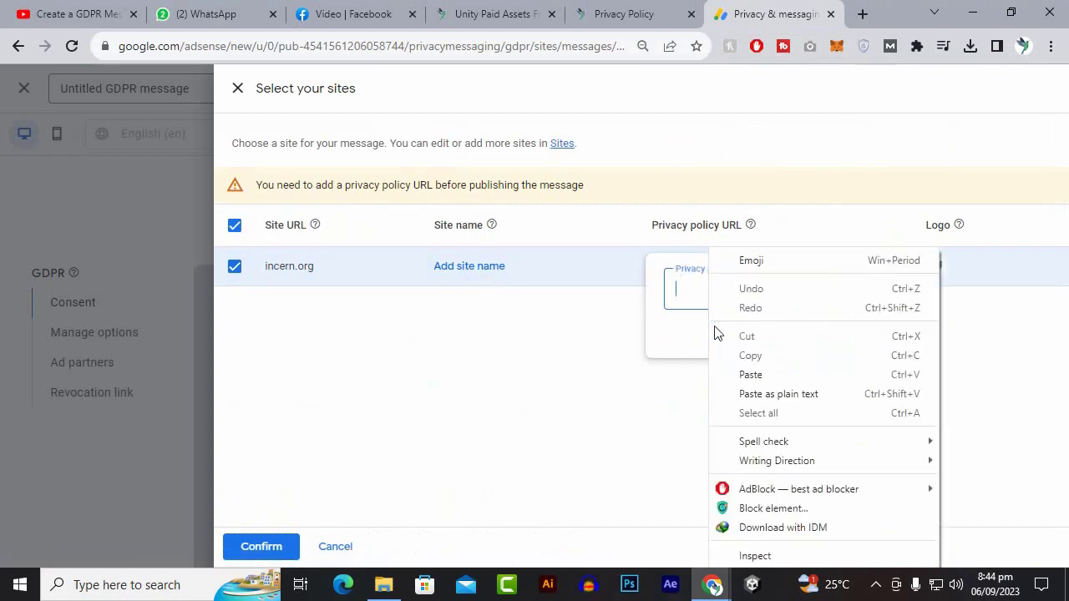
left_click(735, 376)
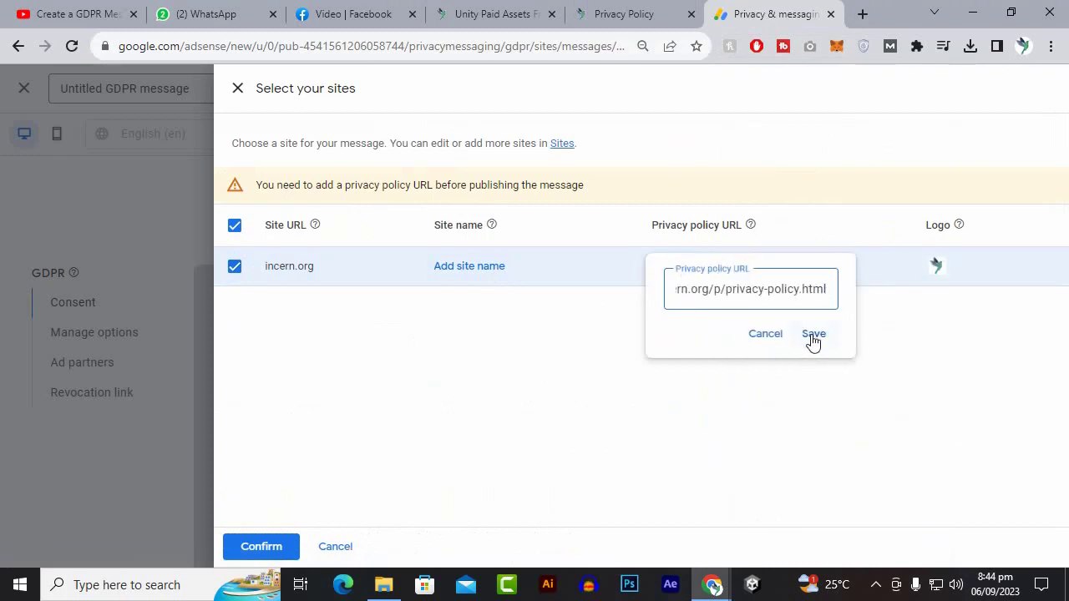
left_click(812, 334)
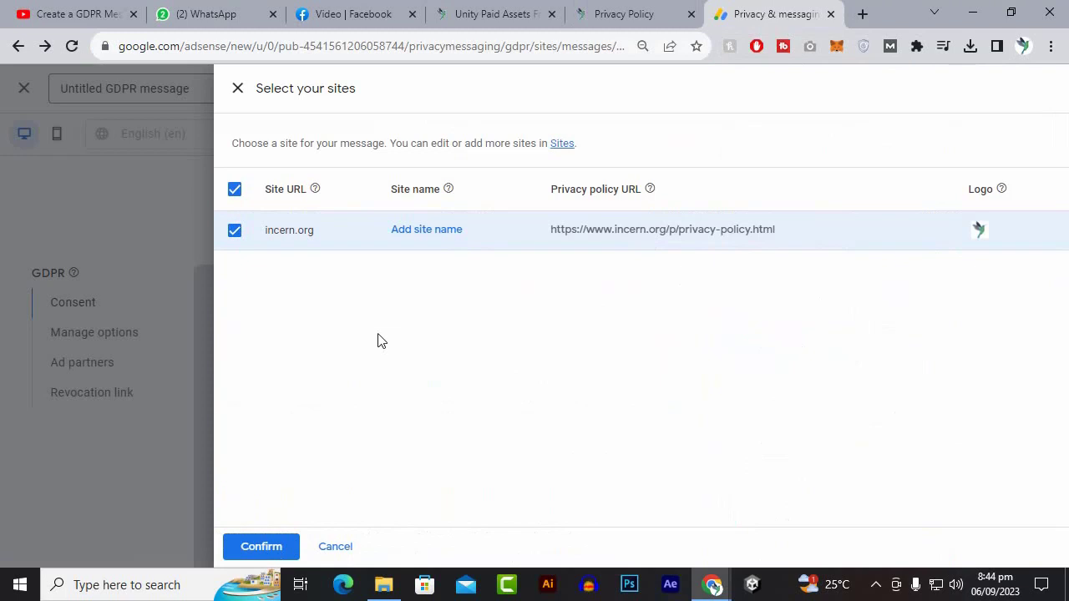
Set the site name of incern.org to "incern" and confirm the site selection.
left_click(421, 234)
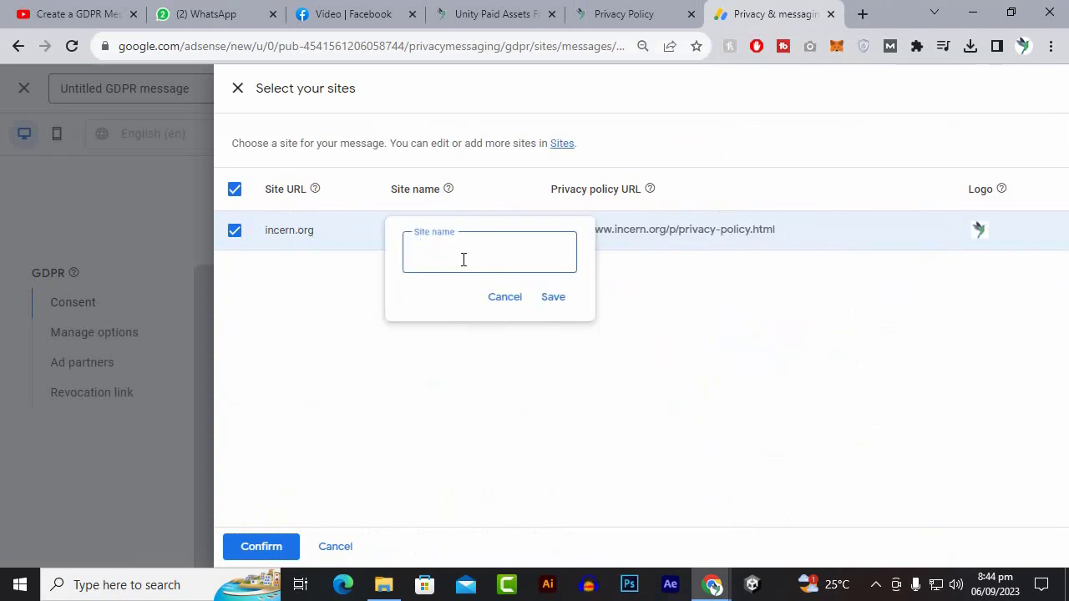
type("incern")
left_click(565, 298)
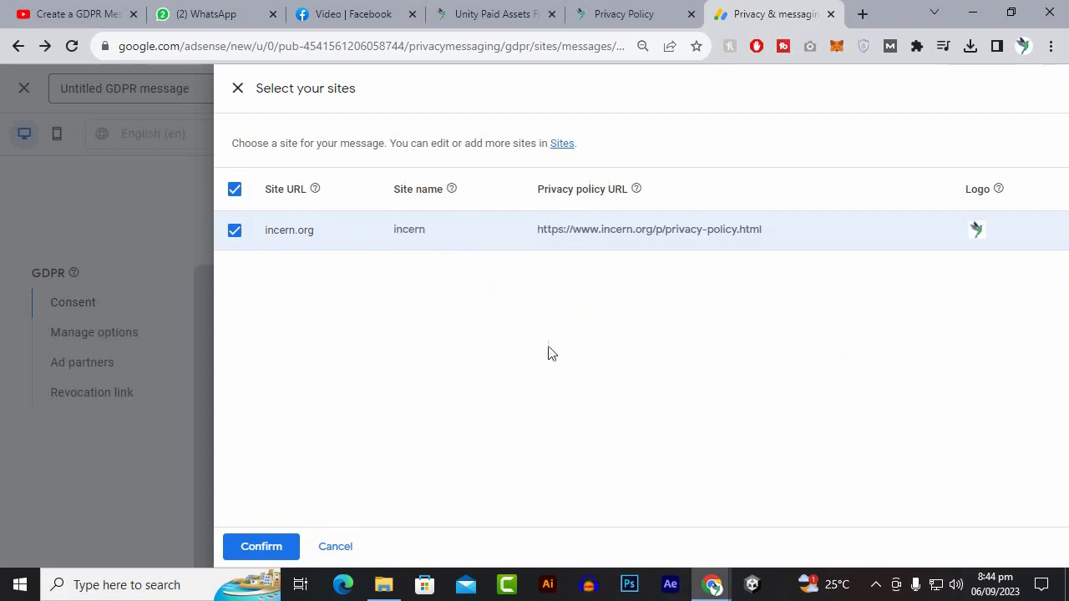
left_click(269, 551)
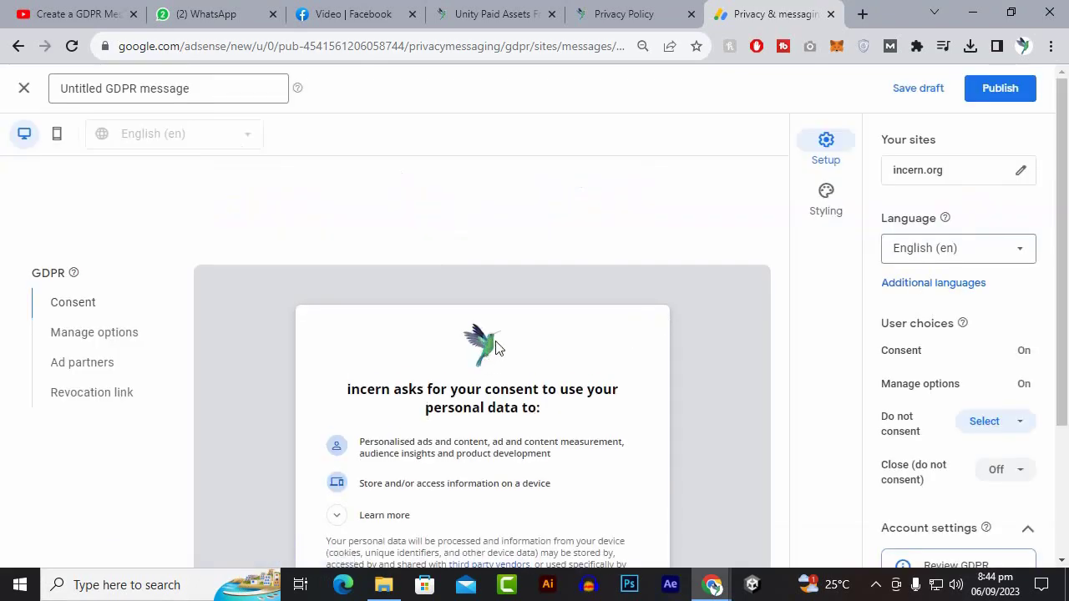
Turn on both the "Do not consent" and "Close (do not consent)" user choices for the GDPR message.
scroll(484, 351, "down", 2)
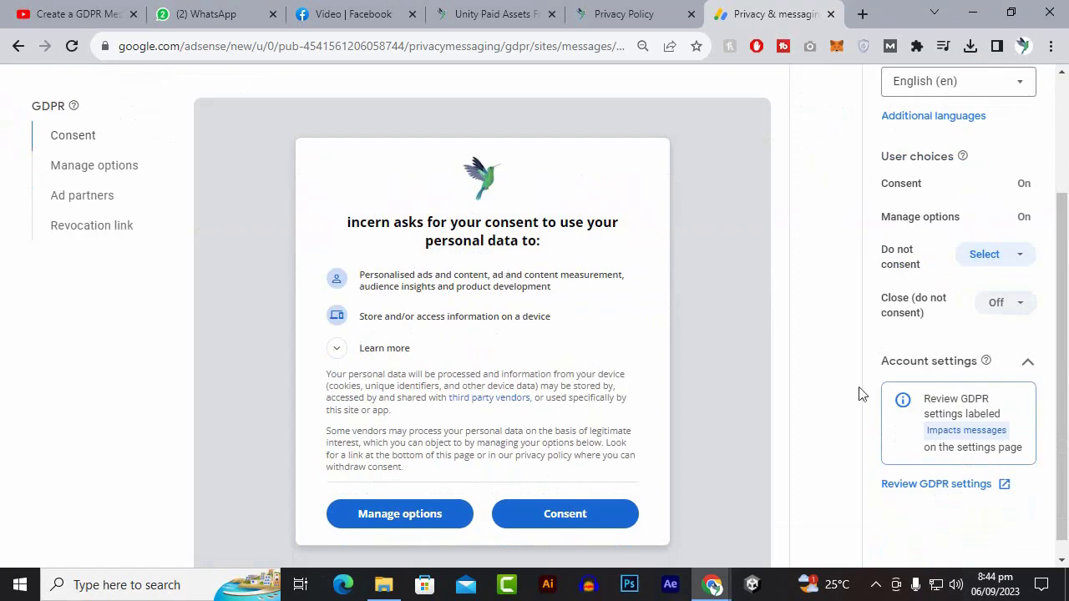
mouse_move(987, 365)
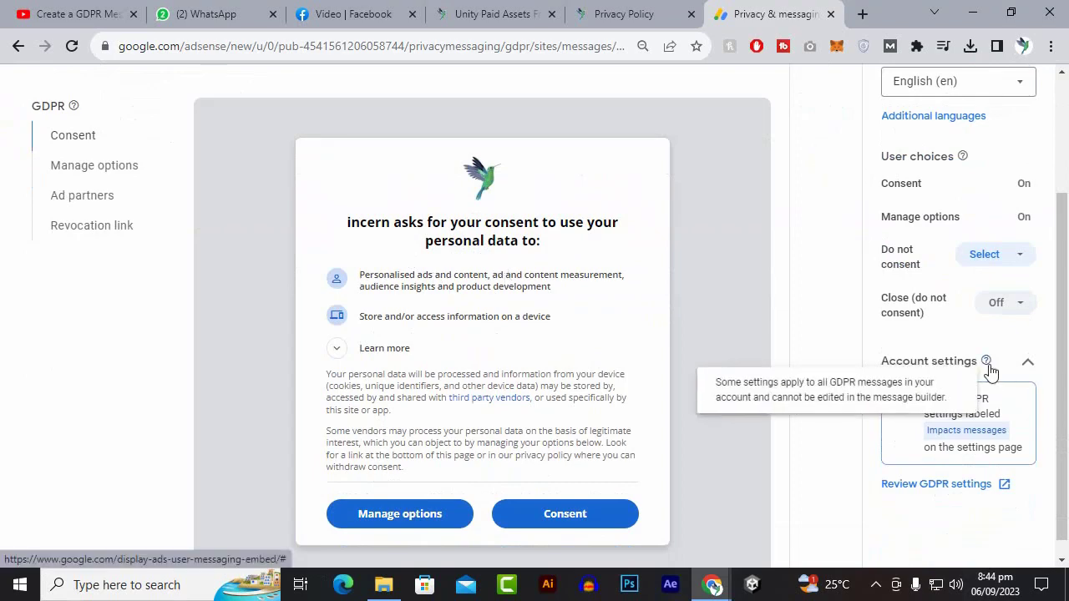
scroll(990, 371, "up", 2)
mouse_move(946, 226)
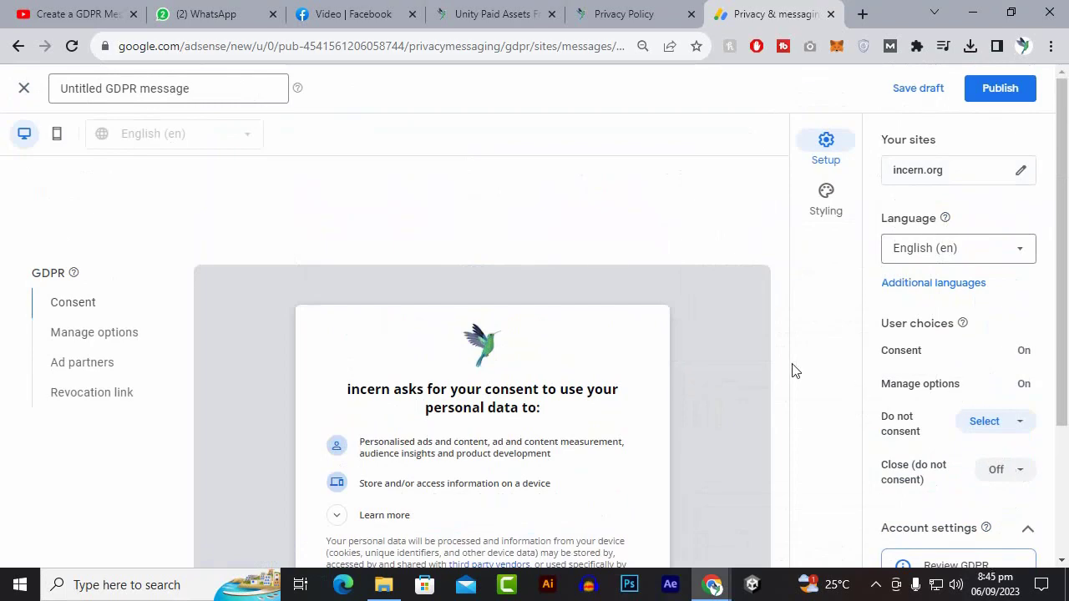
scroll(954, 329, "down", 2)
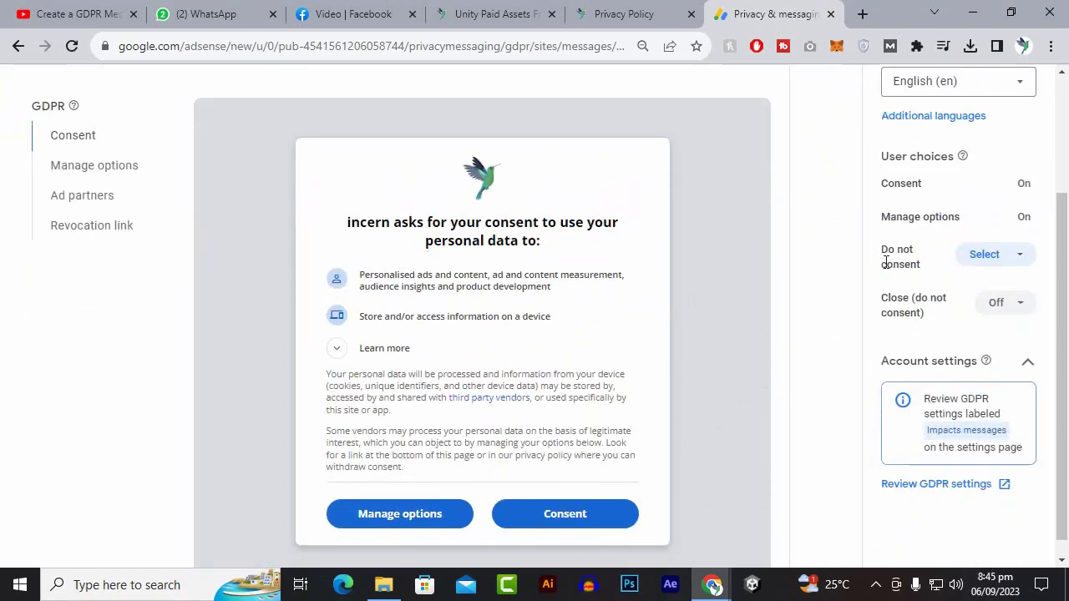
left_click(995, 255)
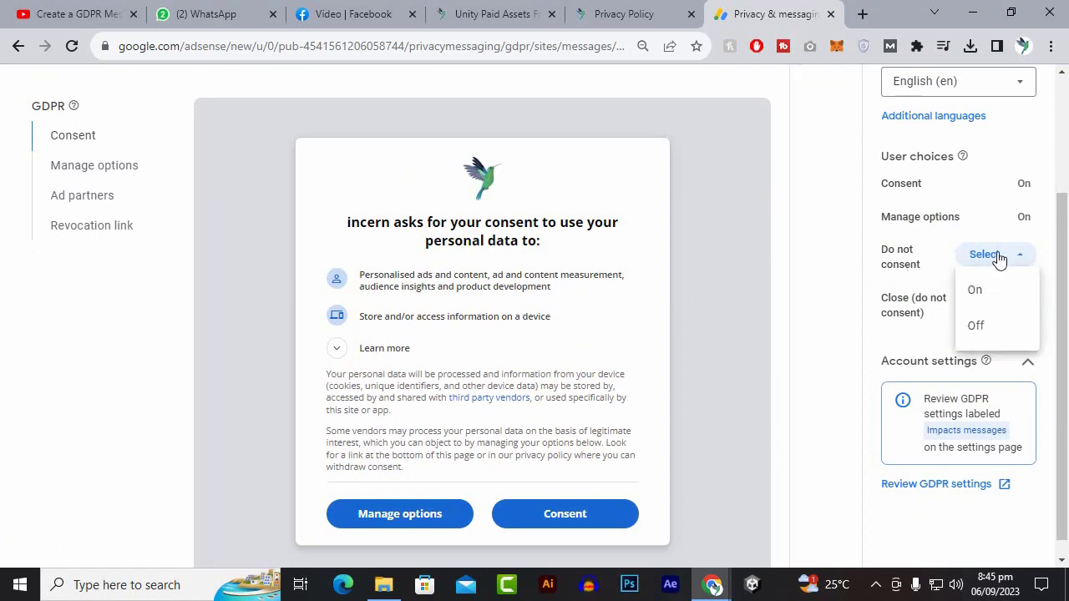
left_click(985, 293)
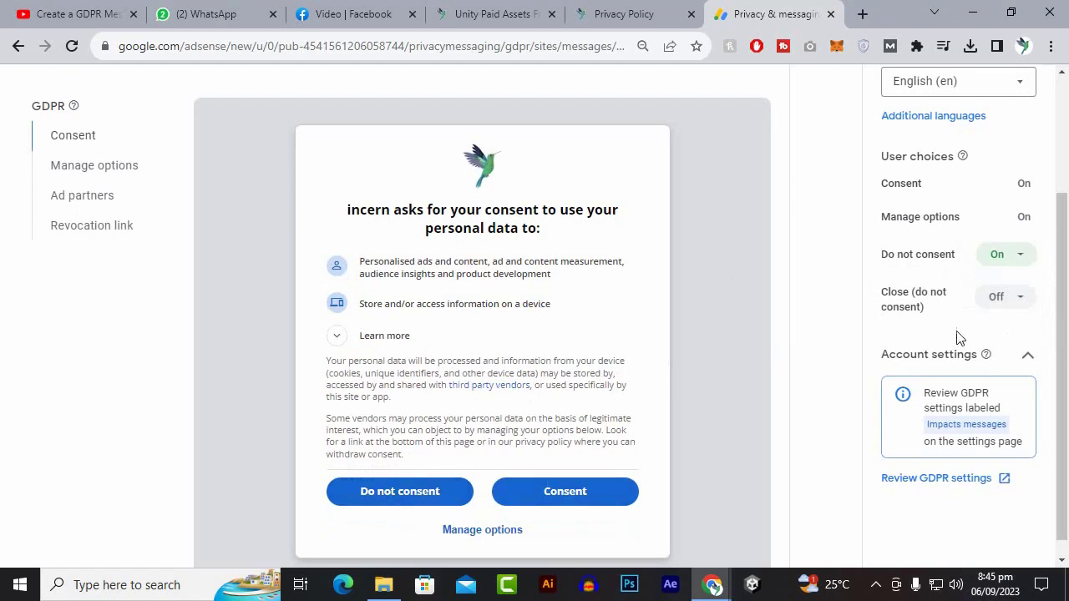
left_click(1006, 299)
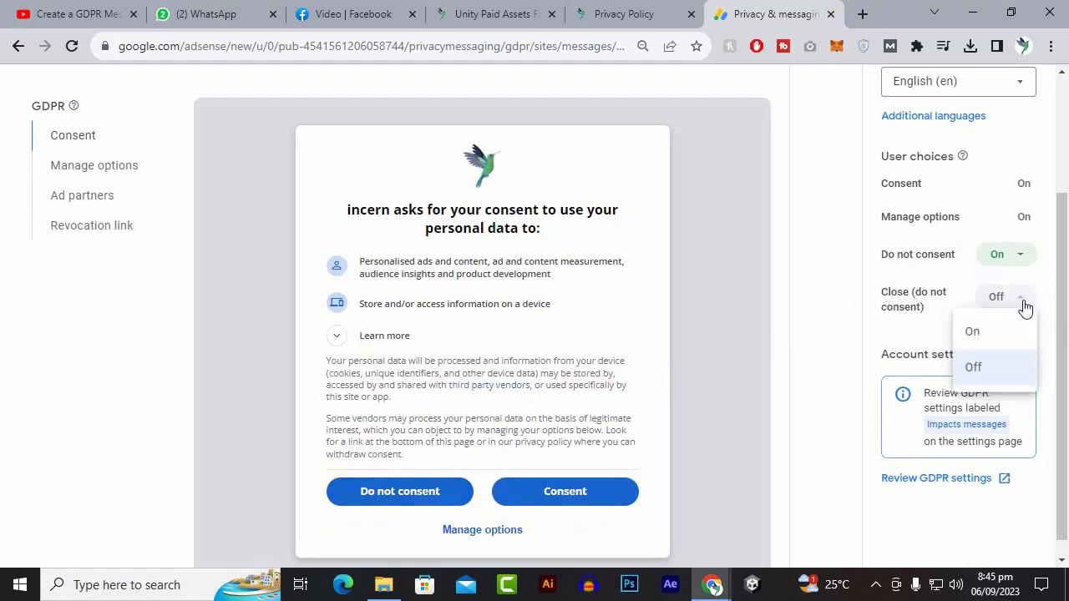
left_click(1002, 330)
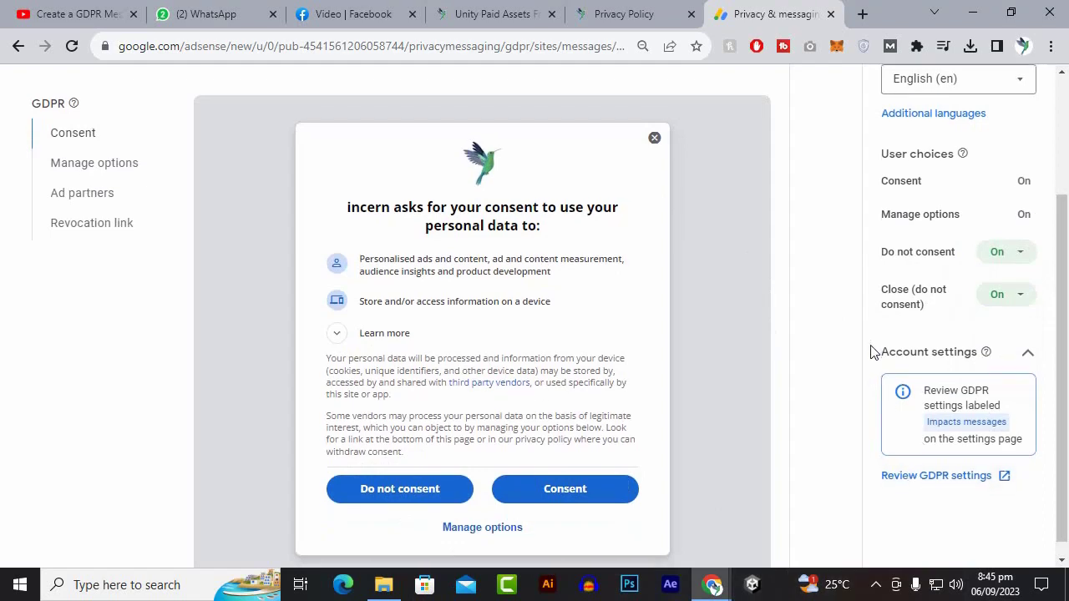
Publish the GDPR message for incern.org and confirm its deployment.
scroll(873, 351, "up", 2)
scroll(892, 391, "up", 3)
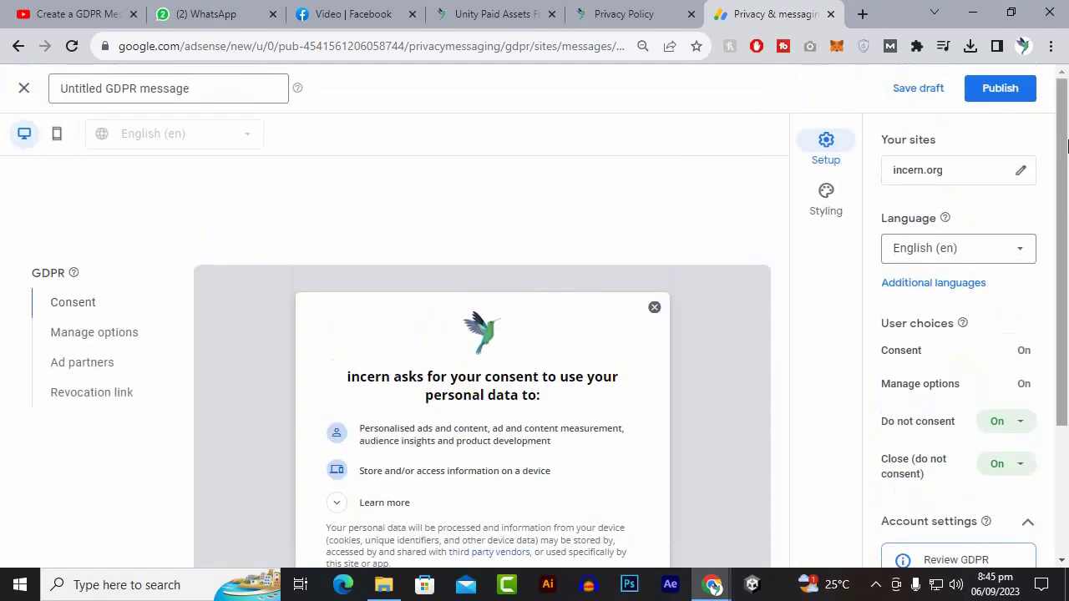
left_click(987, 92)
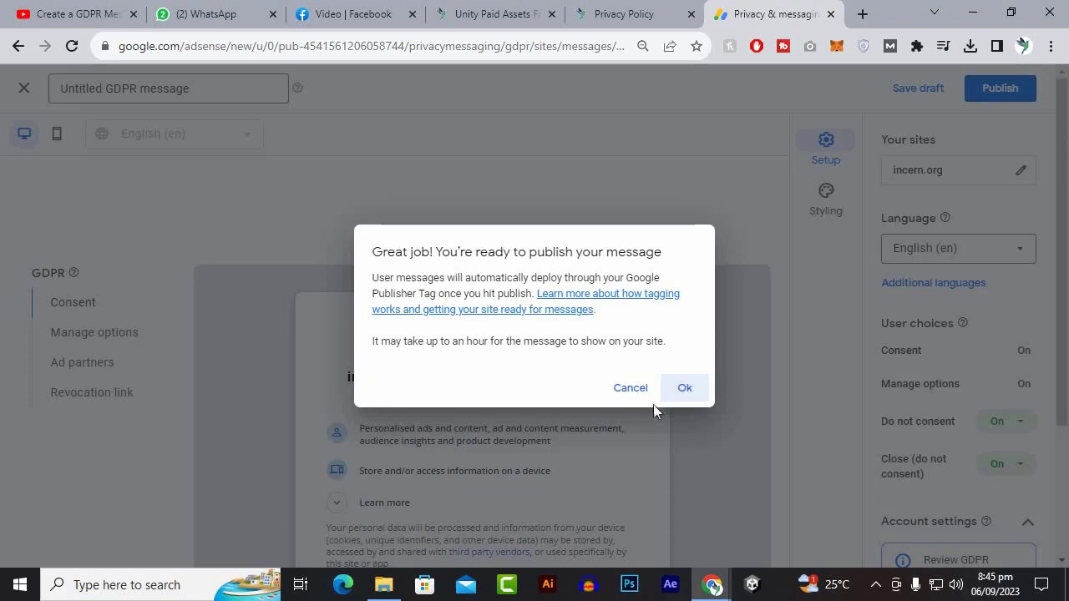
left_click(684, 389)
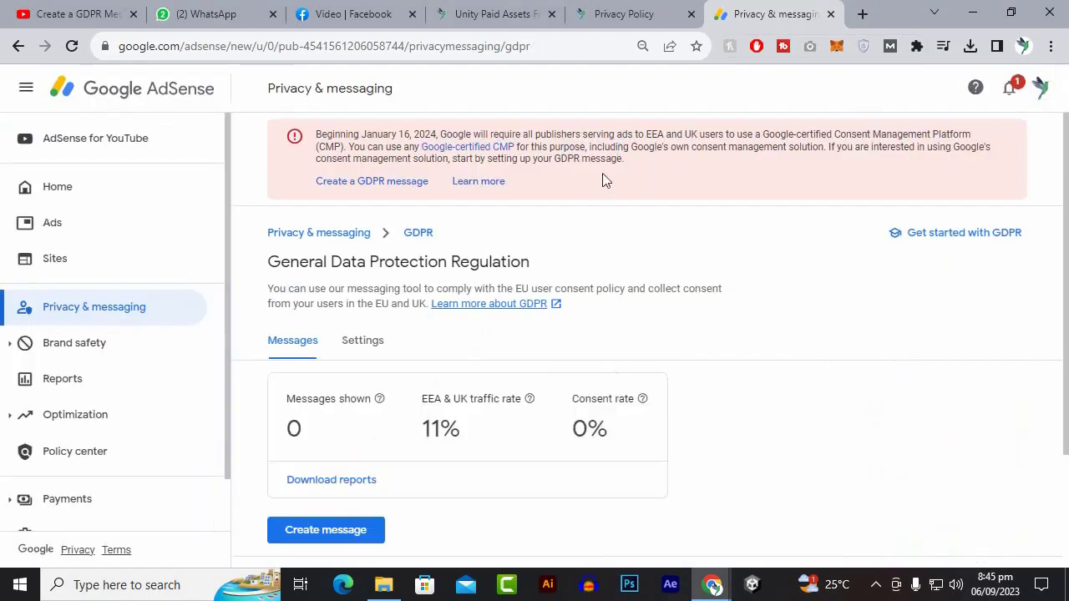
Review the GDPR messages overview, including messages shown, EEA & UK traffic rate, consent rate and the message list.
scroll(971, 370, "down", 1)
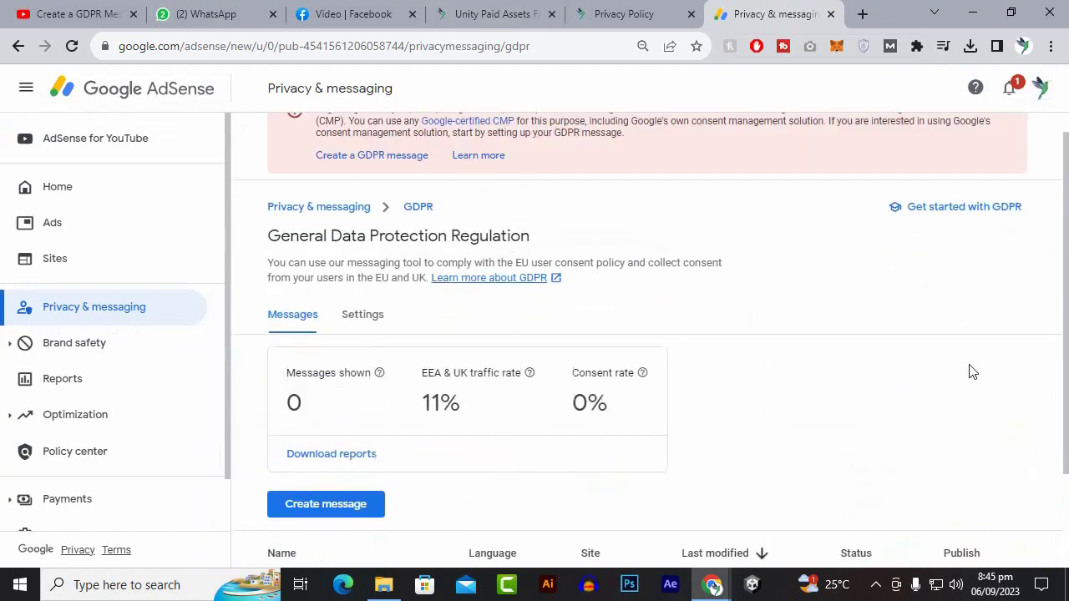
scroll(763, 377, "down", 2)
scroll(513, 324, "up", 2)
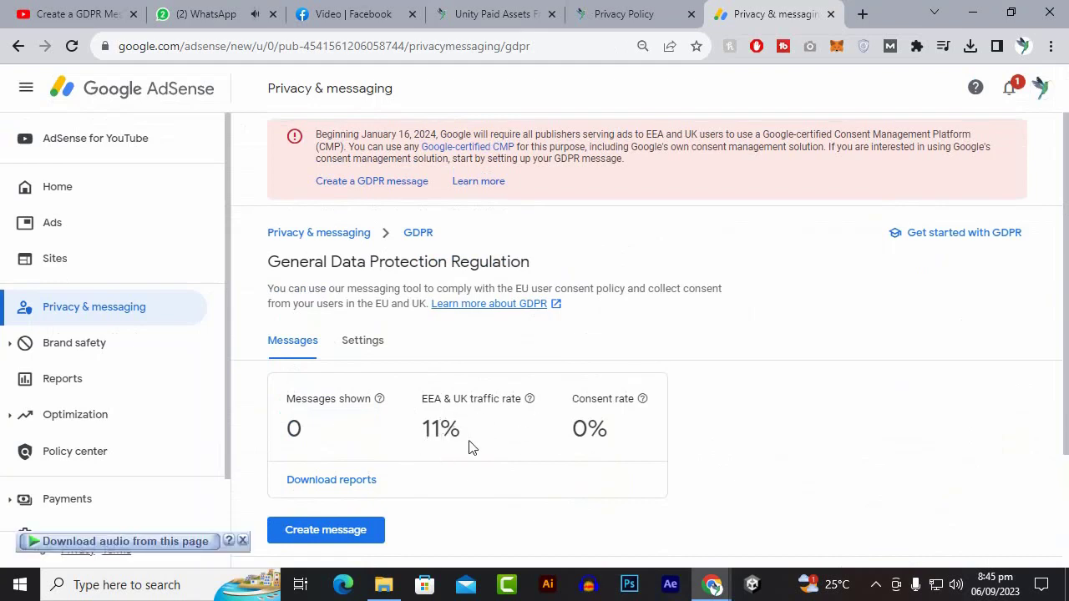
left_click_drag(469, 448, 472, 399)
left_click(489, 404)
left_click(492, 421)
left_click_drag(337, 437, 278, 423)
left_click(416, 405)
scroll(497, 382, "down", 2)
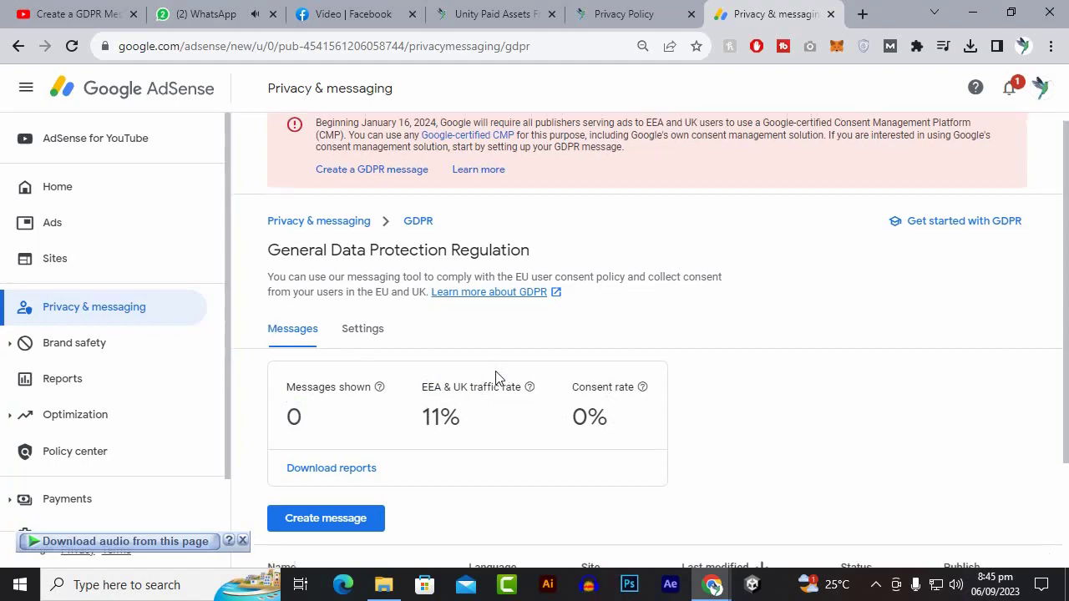
scroll(505, 368, "up", 2)
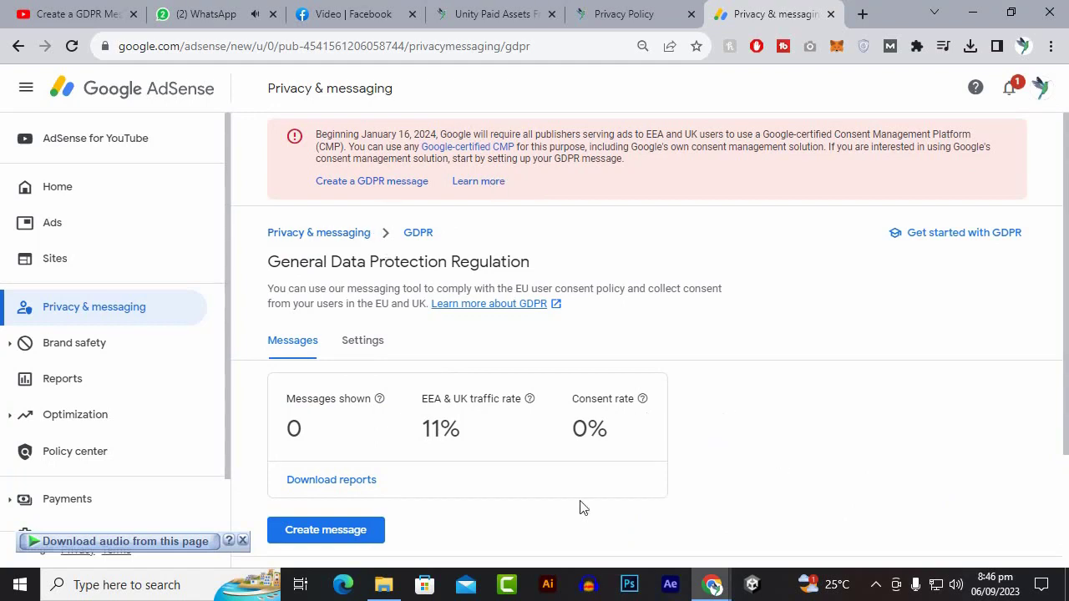
Open the GDPR settings and examine the ad type and ad partner sections.
left_click(364, 338)
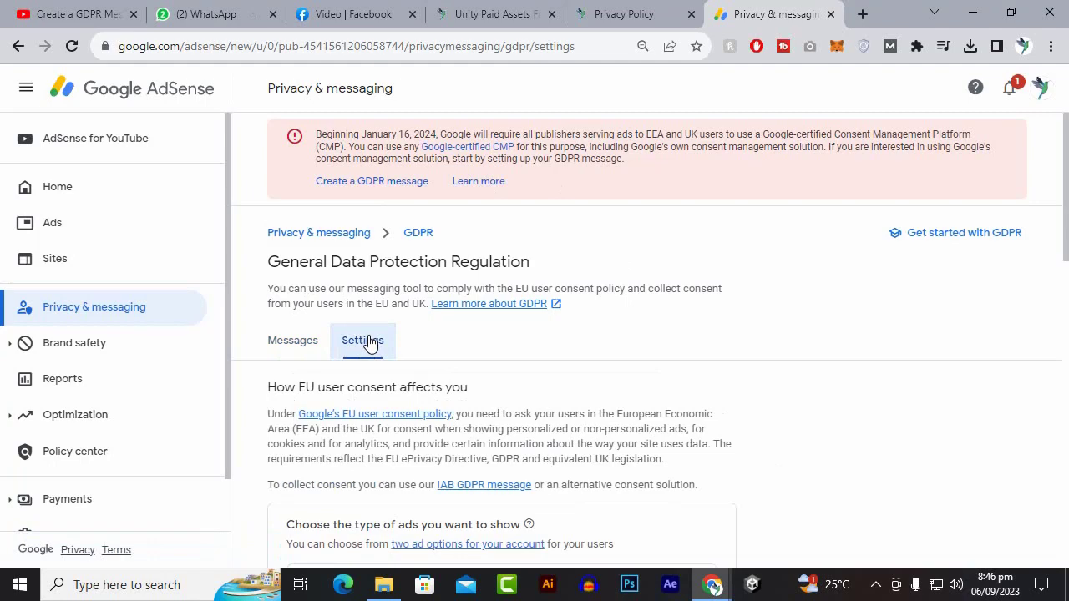
scroll(370, 342, "down", 3)
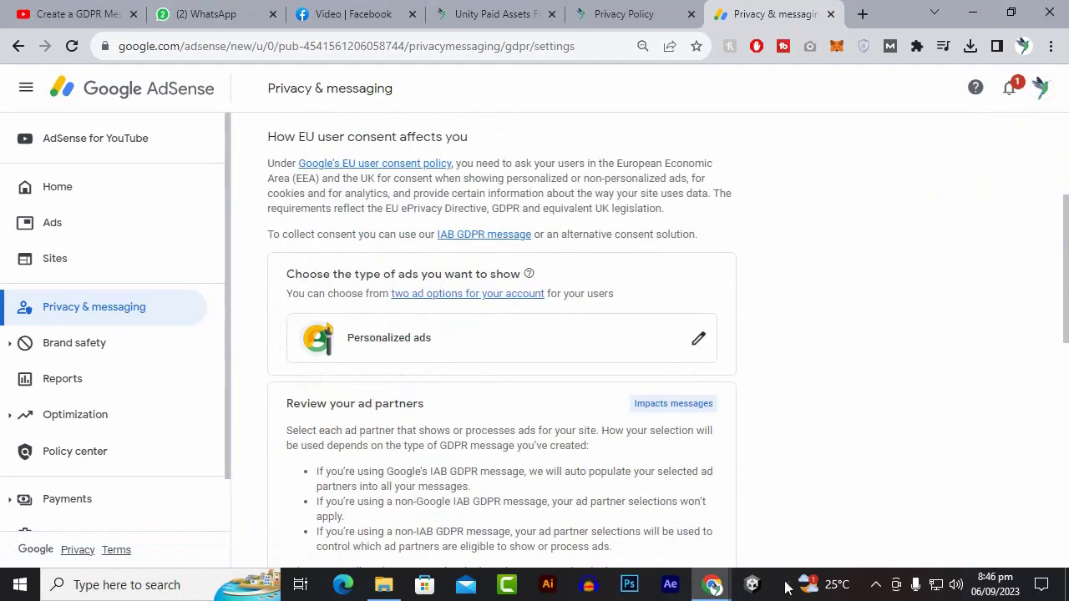